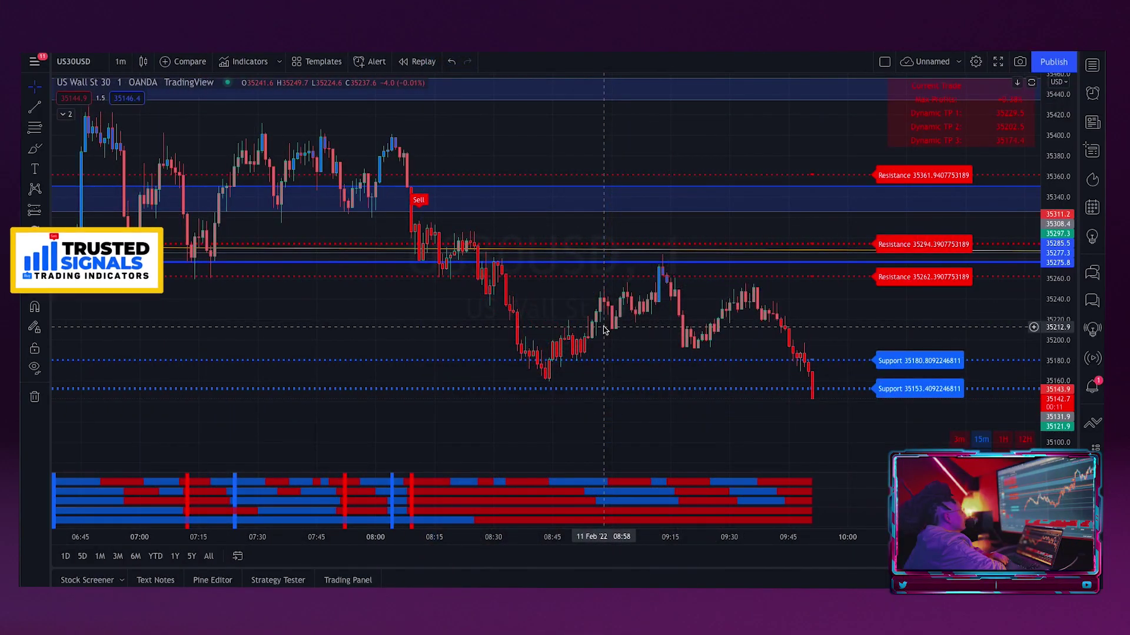
# - Expand the indicator legend and place a long position on the latest bar with a 58.5-point target
pyautogui.click(69, 116)
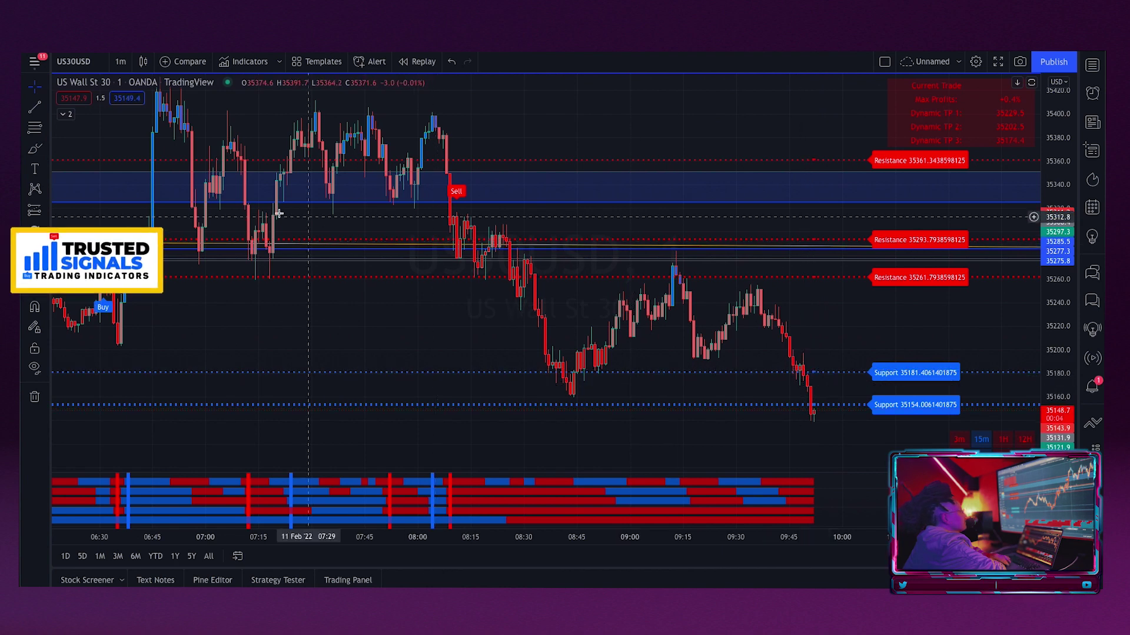
pyautogui.click(814, 406)
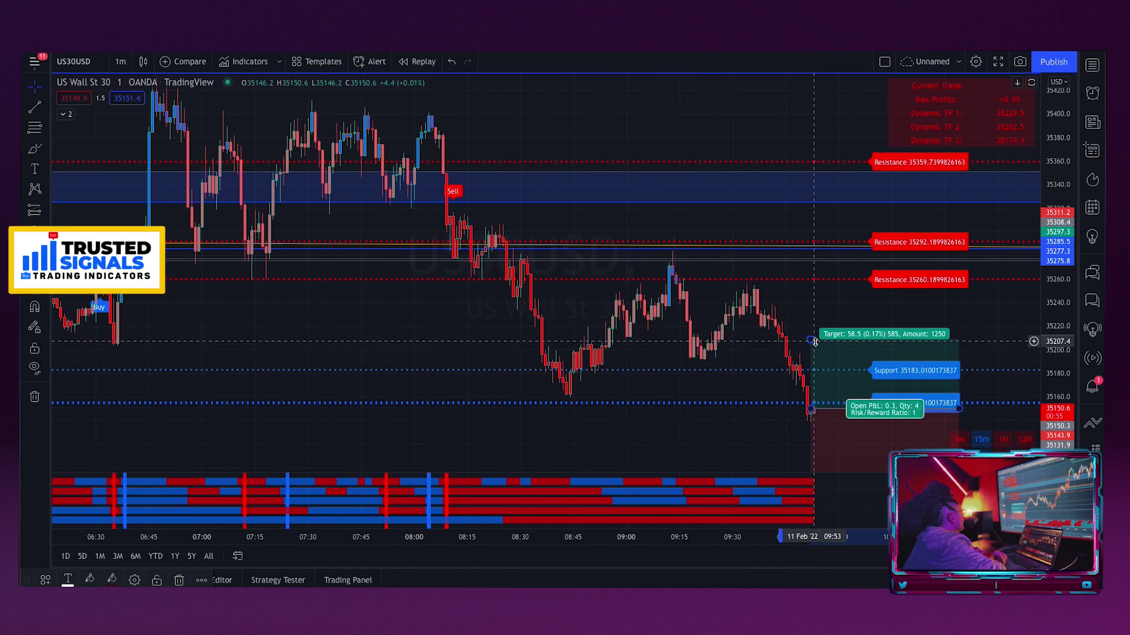
# - Raise the long position's target to 95.3 points and compress the price scale so the stop shows
pyautogui.moveTo(815, 343); pyautogui.dragTo(811, 296)
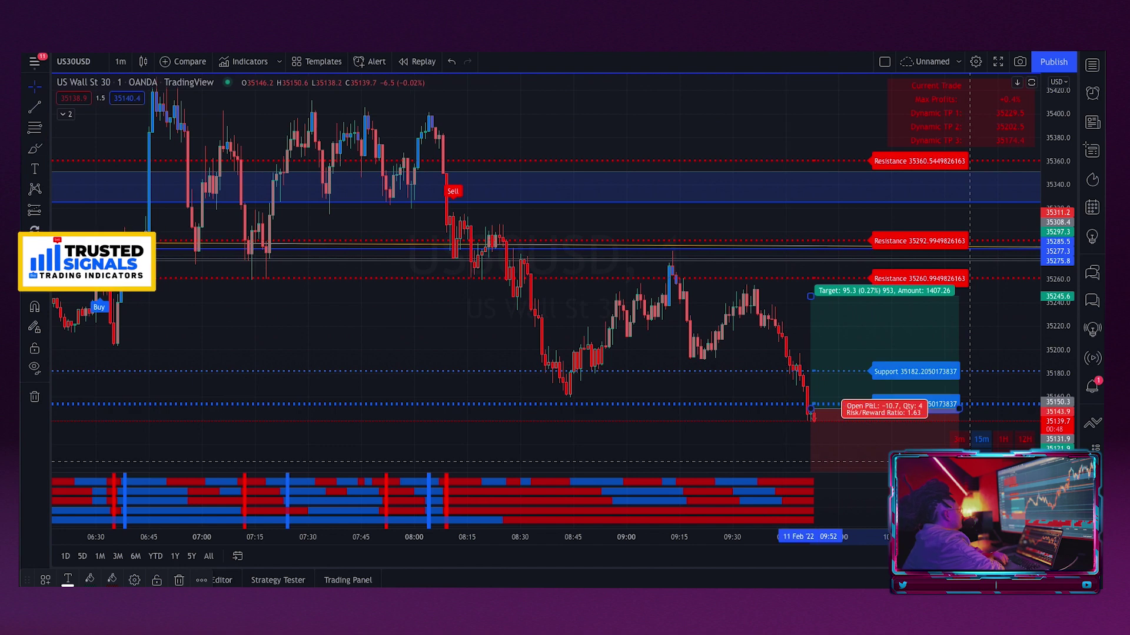
pyautogui.moveTo(1059, 421); pyautogui.dragTo(1067, 447)
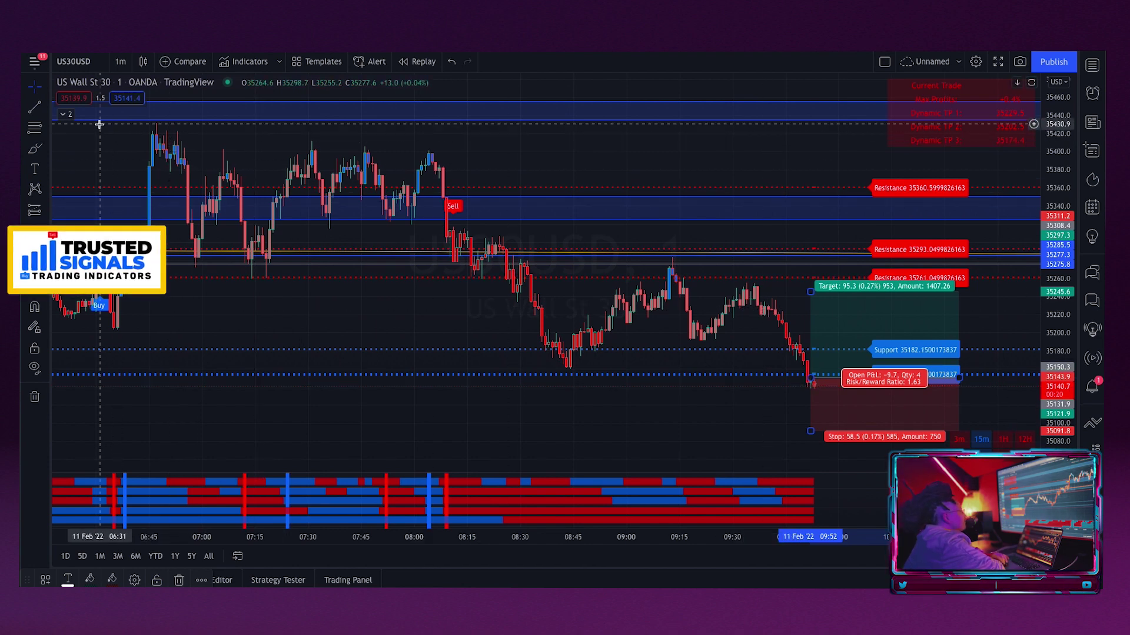
# - Enable Show Support/Resistance in the TrustedSignals indicator inputs and apply the settings
pyautogui.click(66, 114)
pyautogui.moveTo(680, 131)
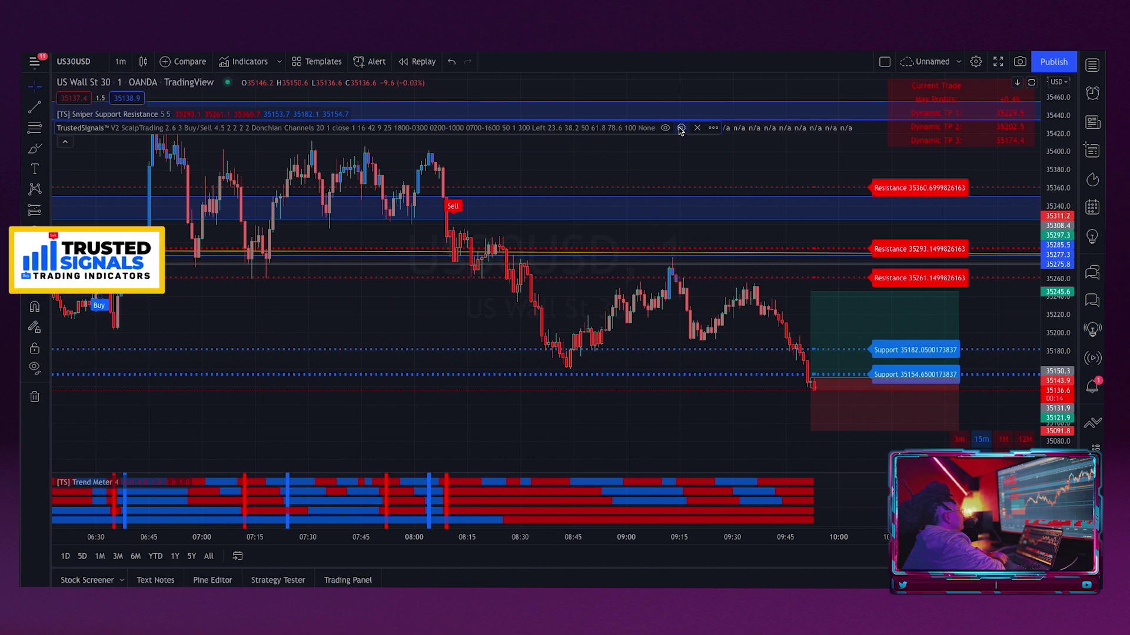
pyautogui.click(680, 129)
pyautogui.scroll(-5, 634, 288)
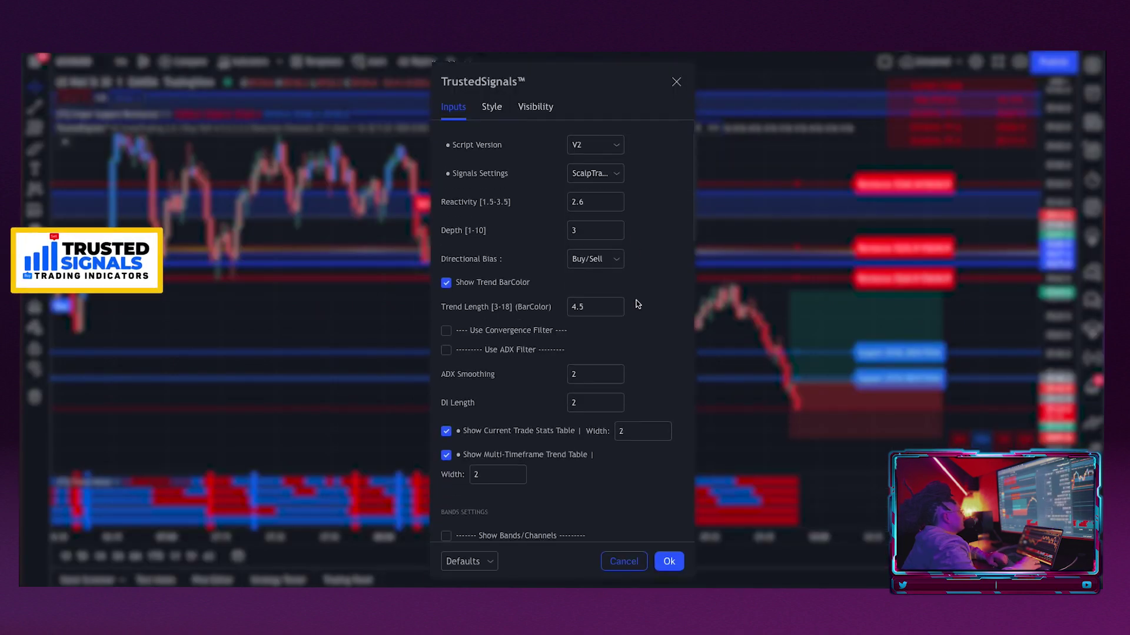
pyautogui.scroll(-8, 635, 301)
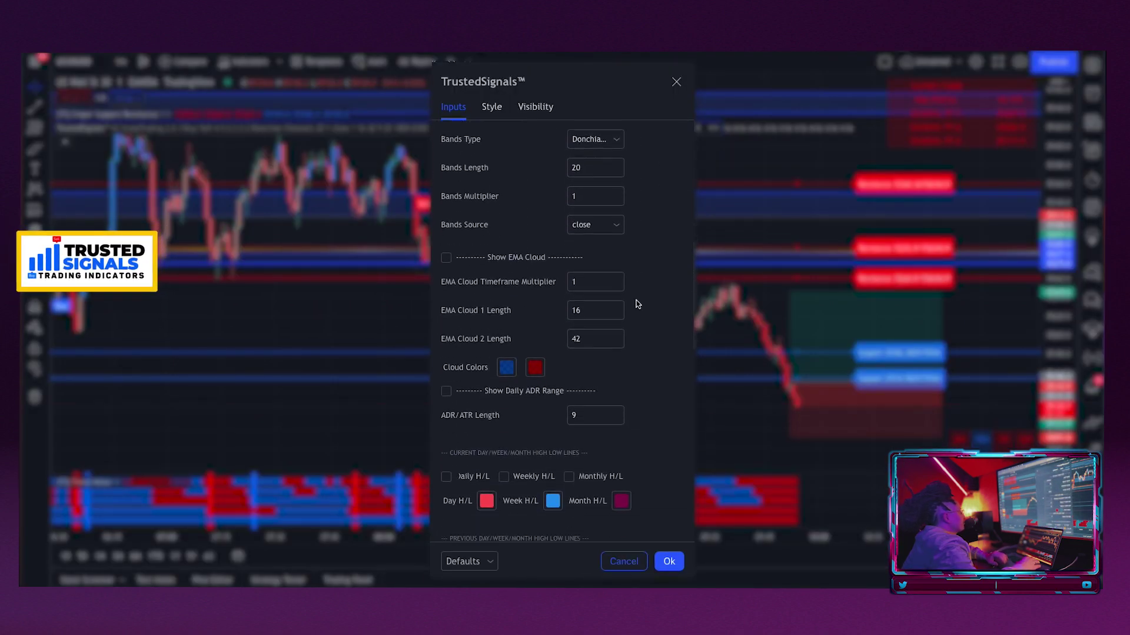
pyautogui.scroll(-8, 637, 304)
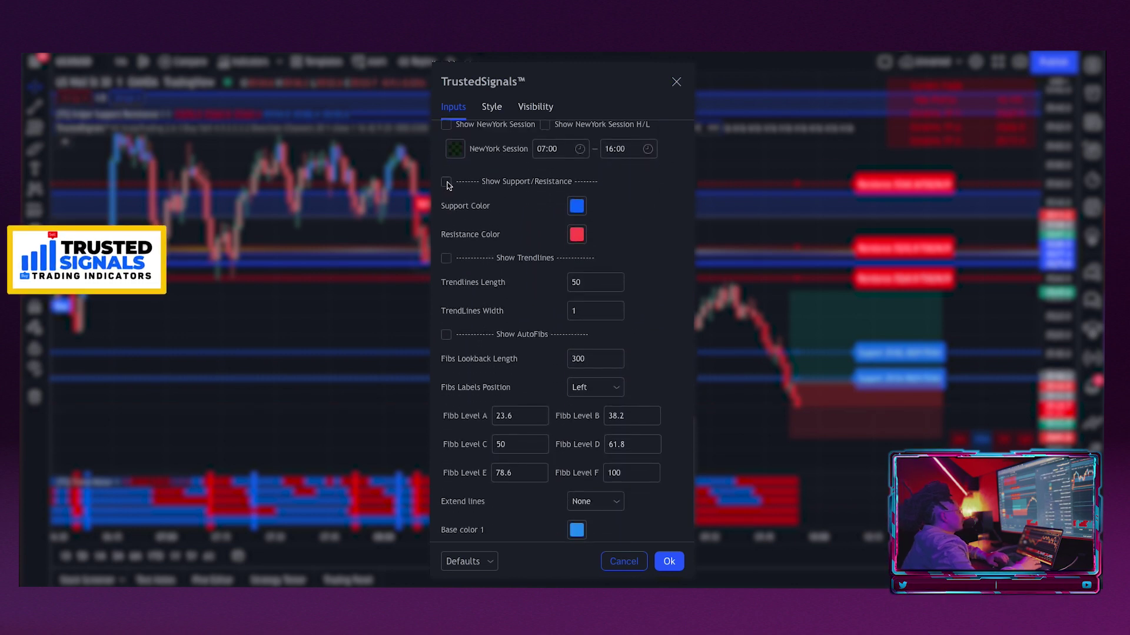
pyautogui.click(446, 182)
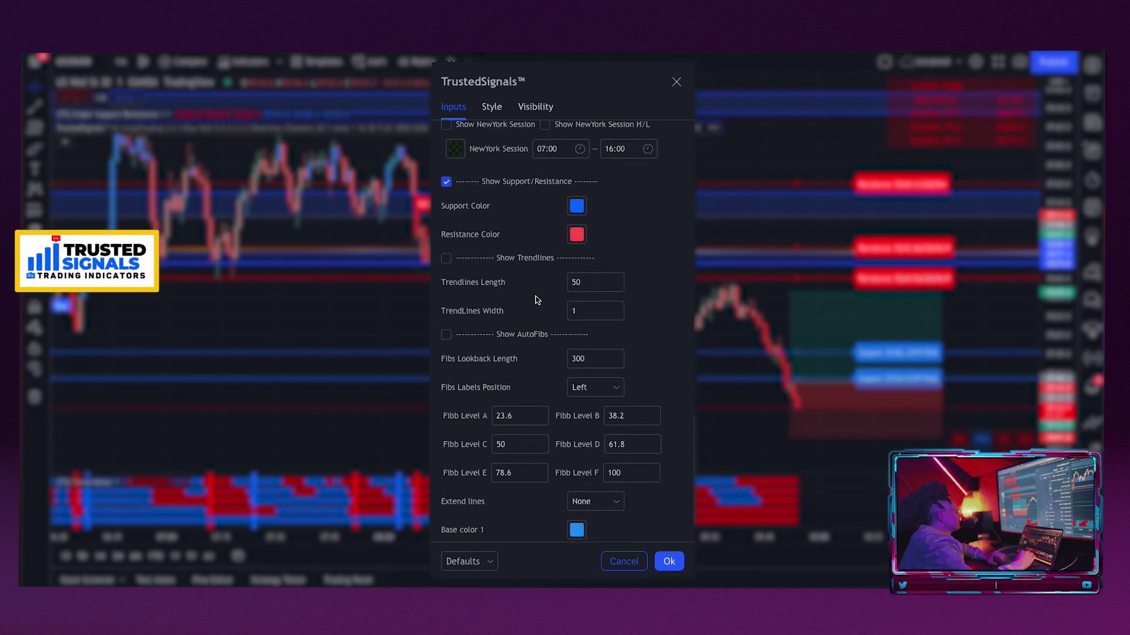
pyautogui.click(669, 562)
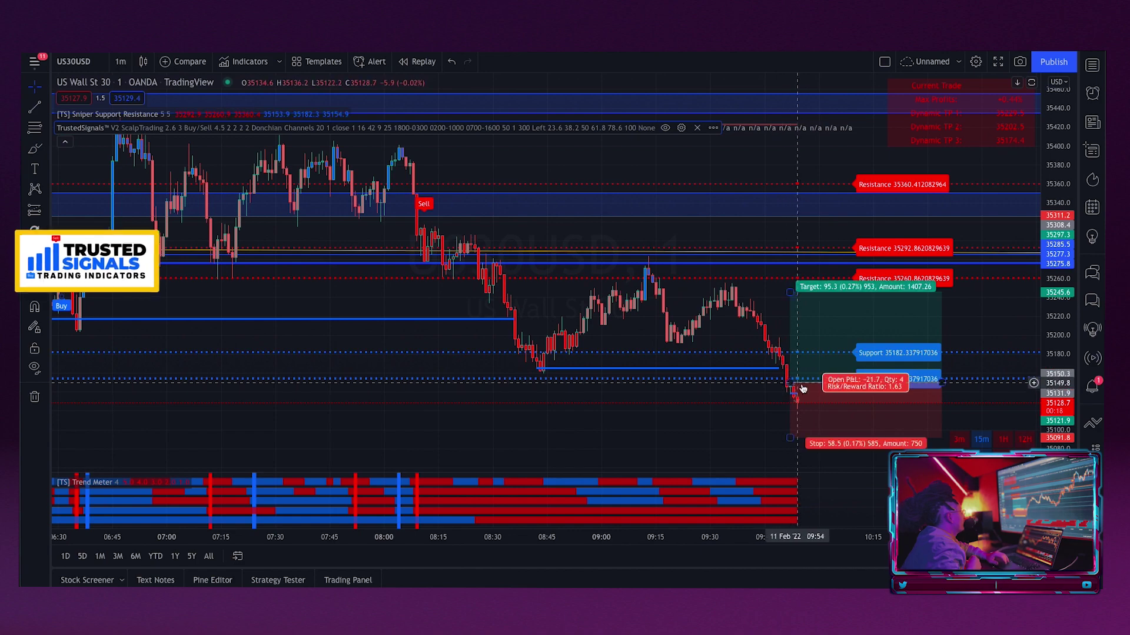
# - Pan back through earlier history and lower the long position's stop to 73.1 points below entry
pyautogui.click(794, 388)
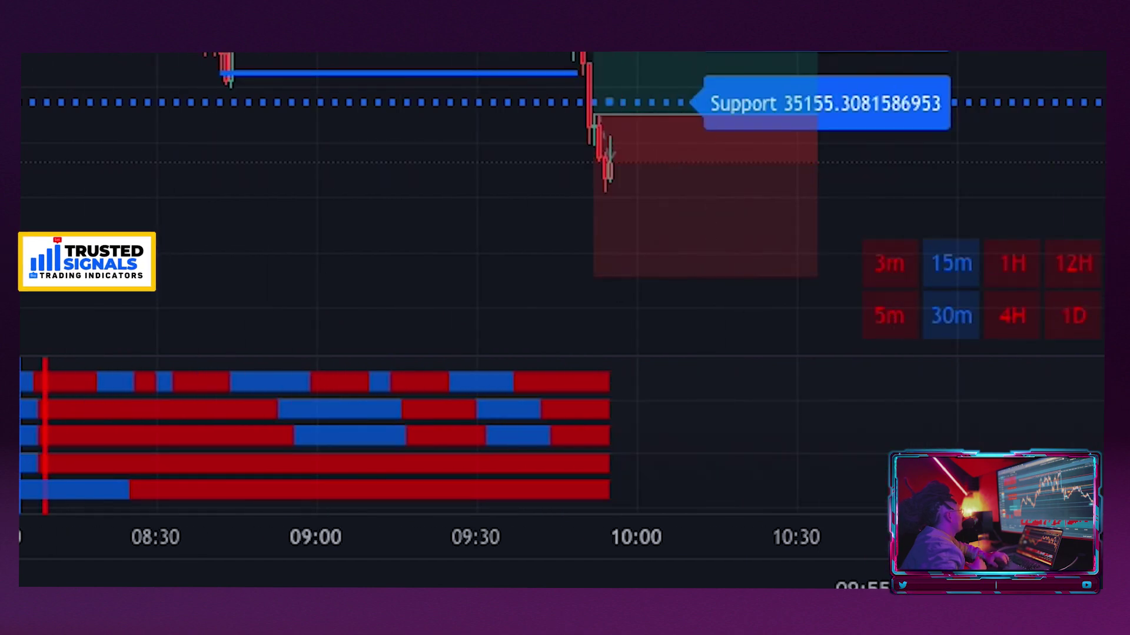
pyautogui.hscroll(-15, 396, 111)
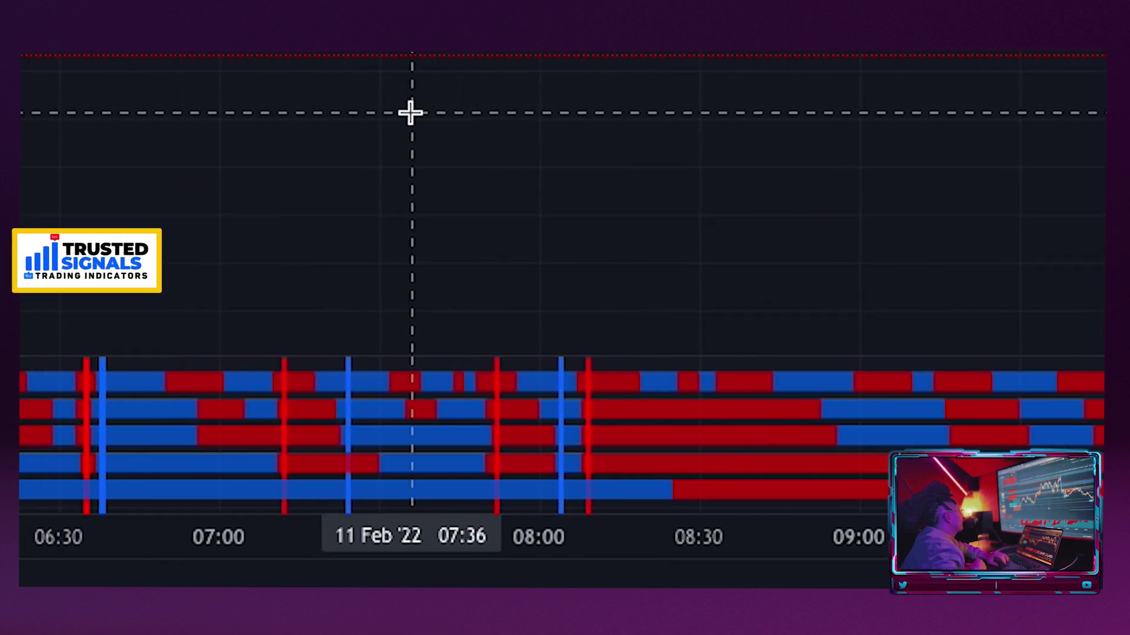
pyautogui.moveTo(203, 173); pyautogui.dragTo(366, 172)
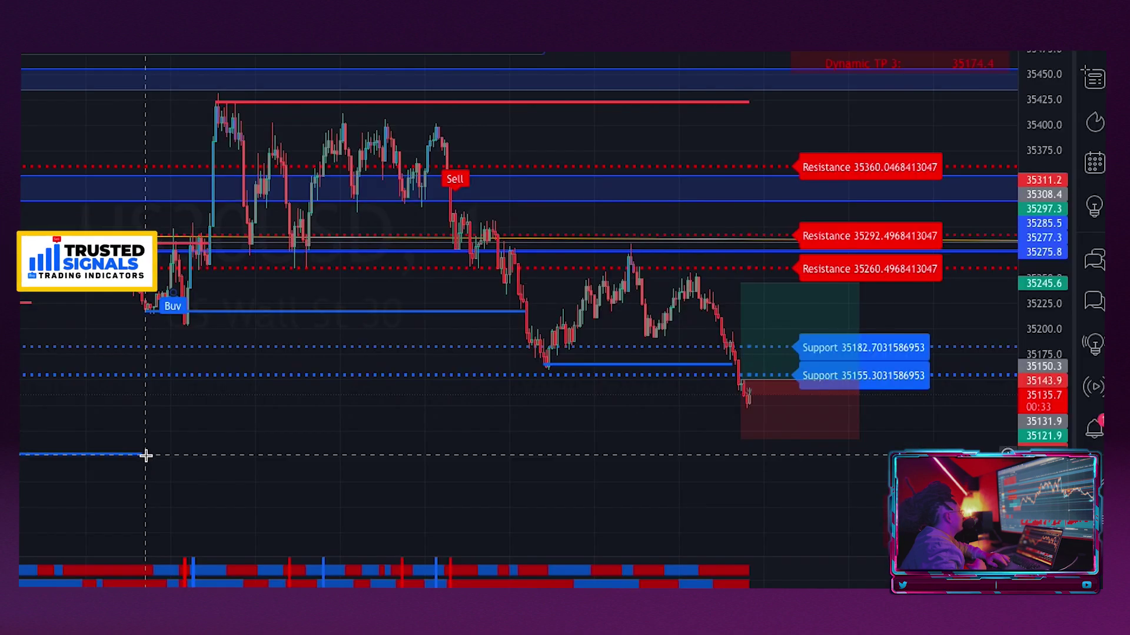
pyautogui.moveTo(741, 438); pyautogui.dragTo(746, 456)
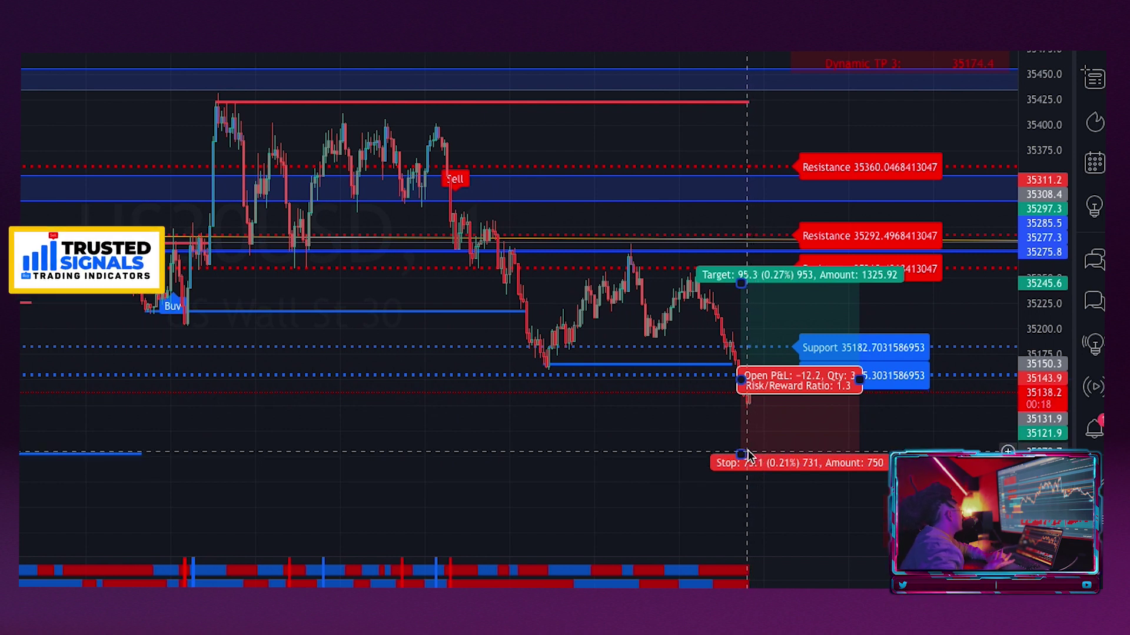
# - Lower the stop to 103.9 points and raise the target to 193.9 points for a 1.87 ratio
pyautogui.moveTo(743, 454); pyautogui.dragTo(747, 480)
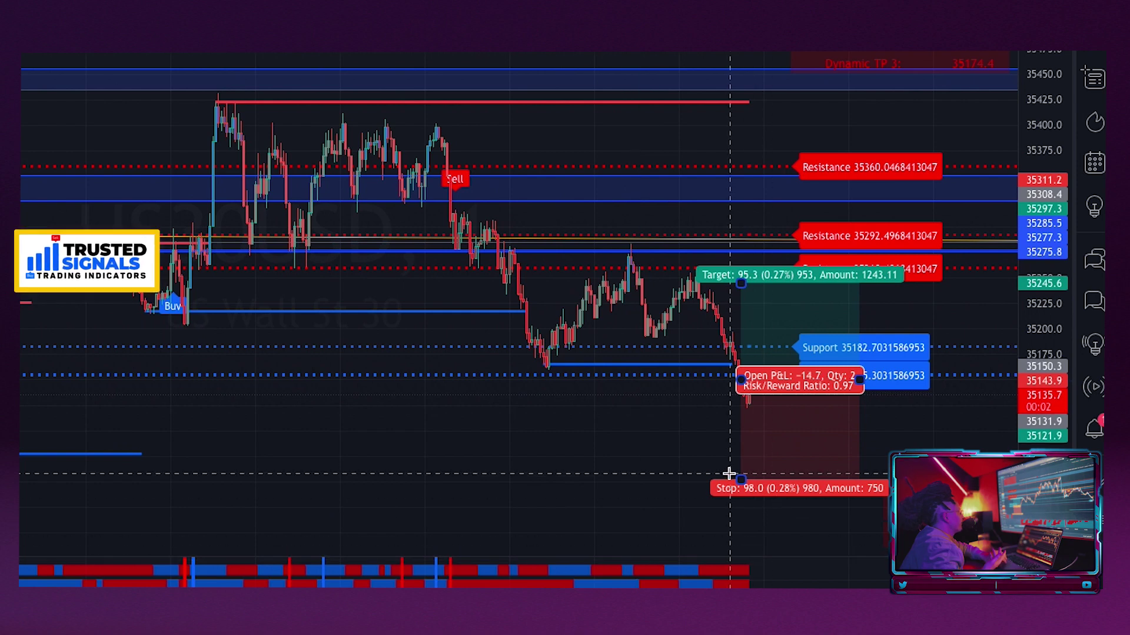
pyautogui.moveTo(741, 477); pyautogui.dragTo(741, 486)
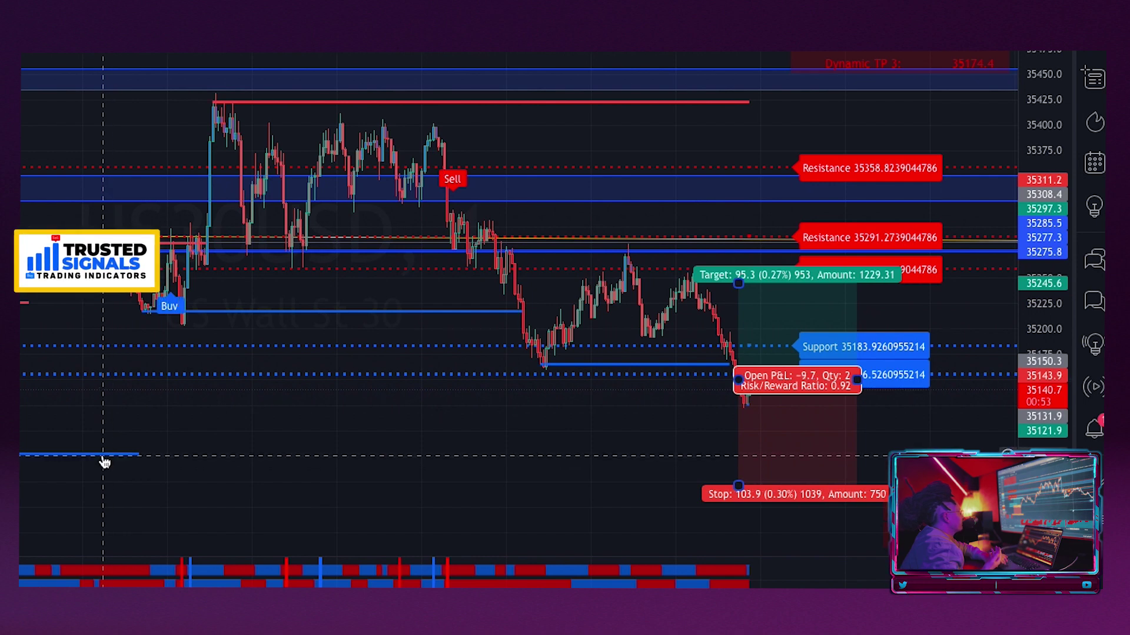
pyautogui.click(83, 453)
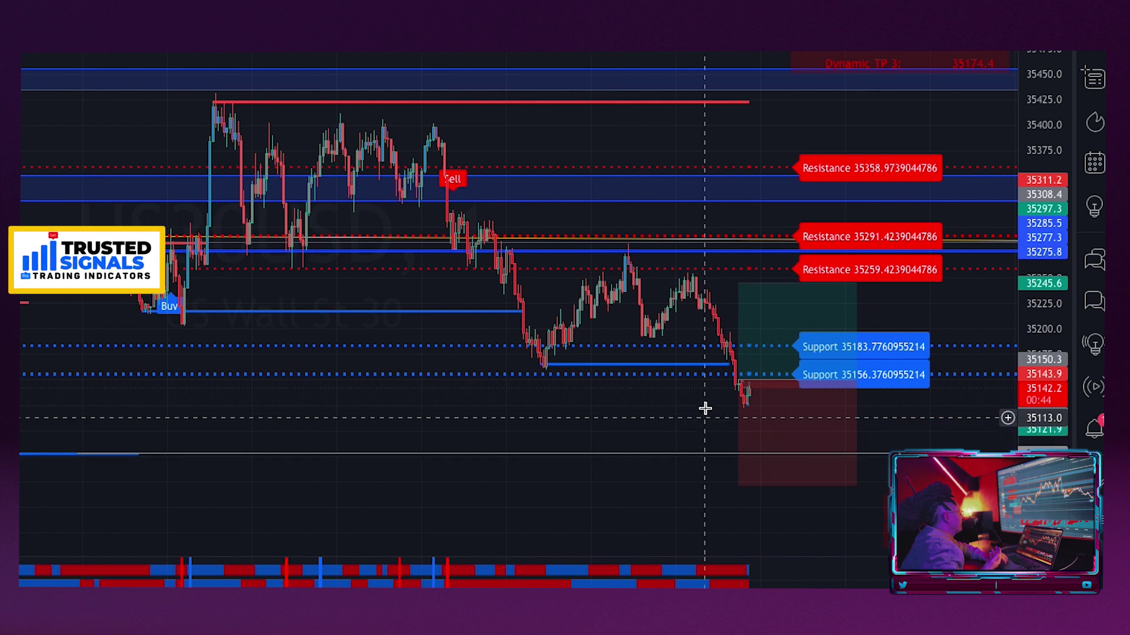
pyautogui.click(754, 419)
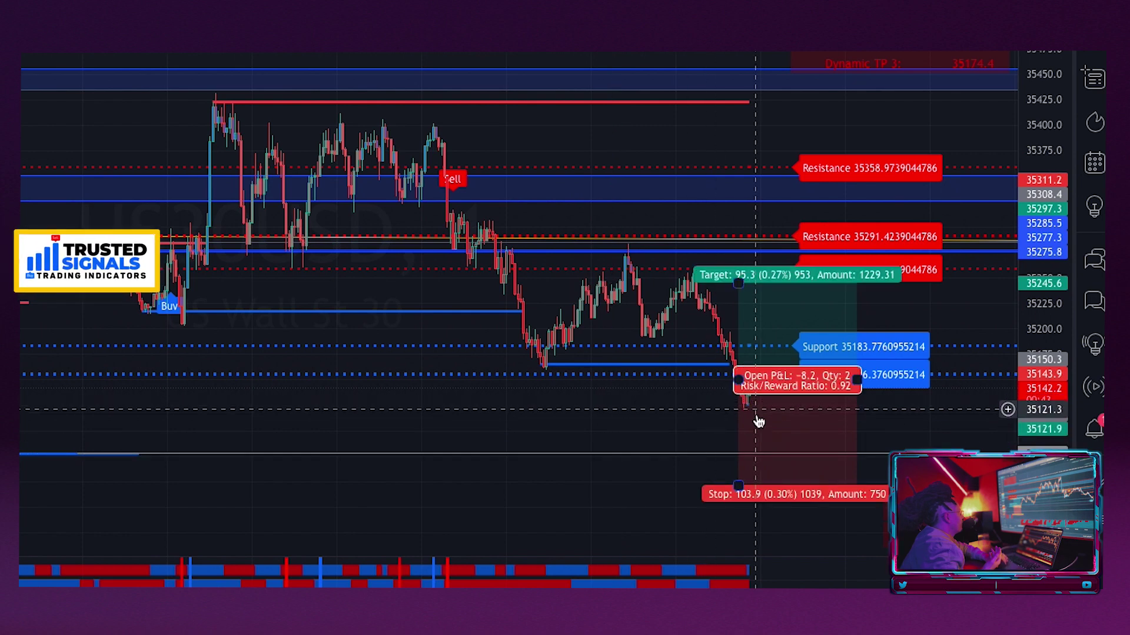
pyautogui.click(799, 455)
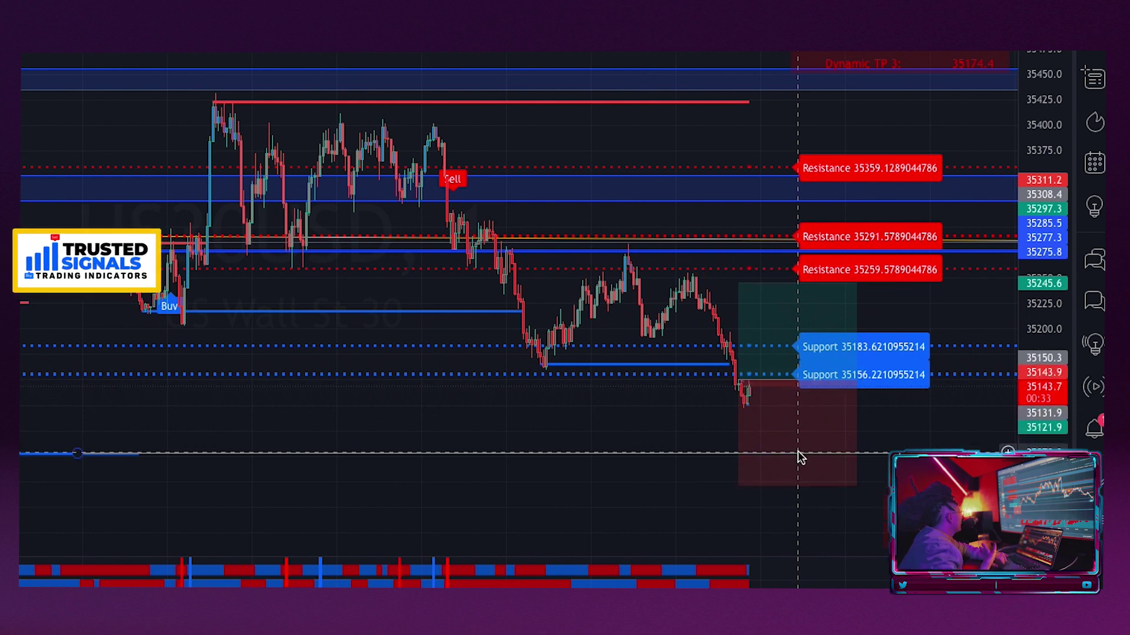
pyautogui.moveTo(738, 283); pyautogui.dragTo(764, 183)
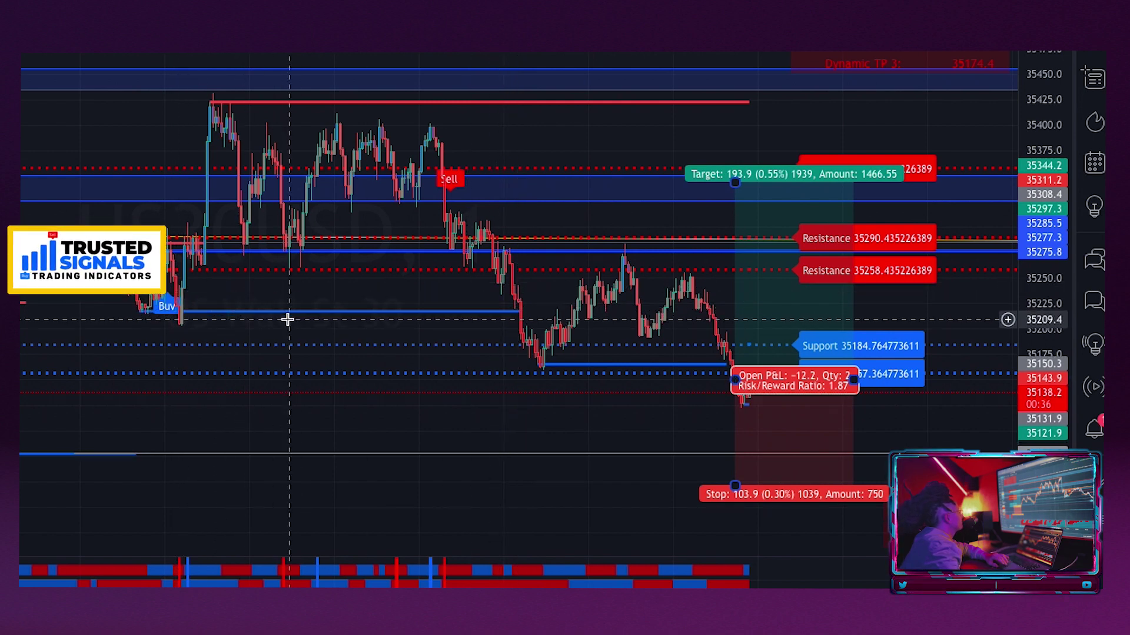
# - Drag the target up to the prior-high line at 261.2 points, then deselect the position
pyautogui.moveTo(736, 177); pyautogui.dragTo(687, 96)
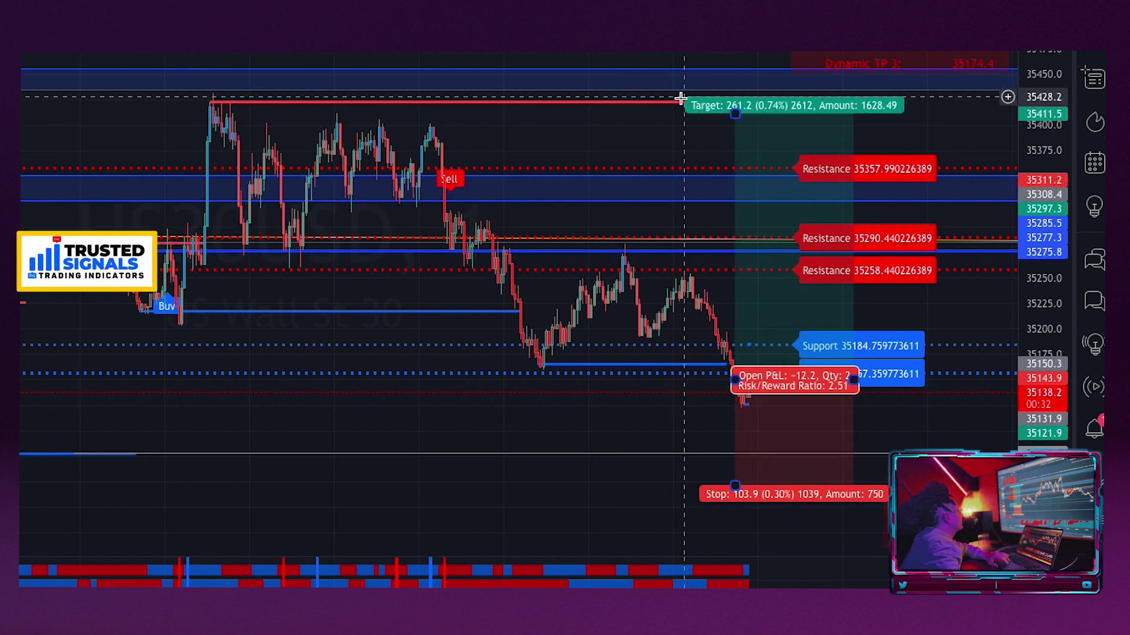
pyautogui.click(647, 109)
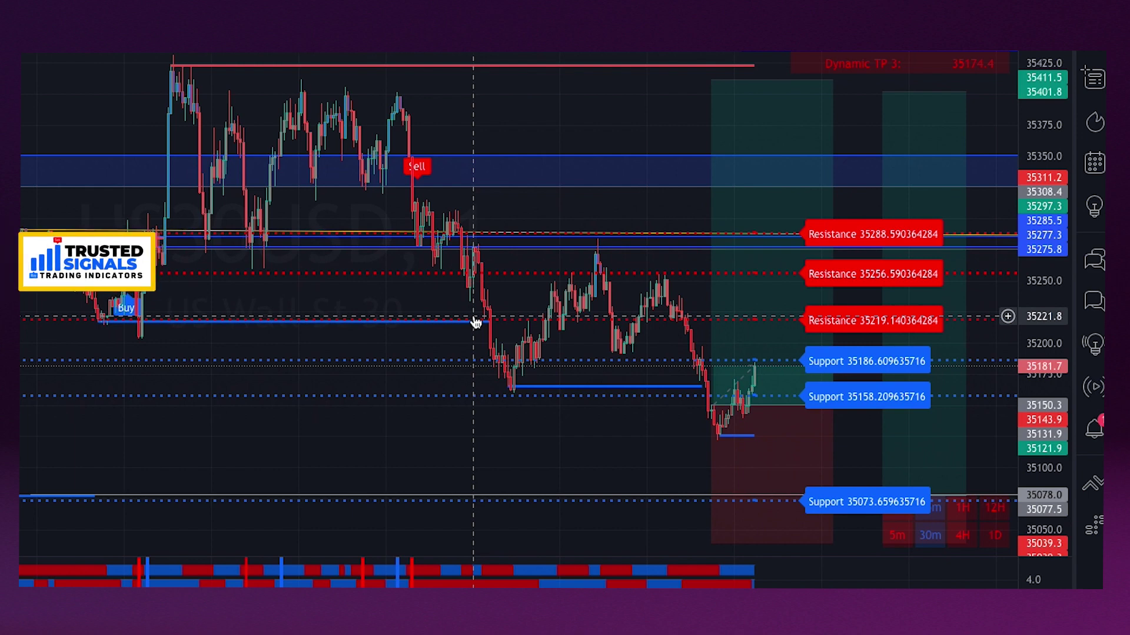
# - Review the long position's target and stop levels, then deselect it
pyautogui.click(744, 424)
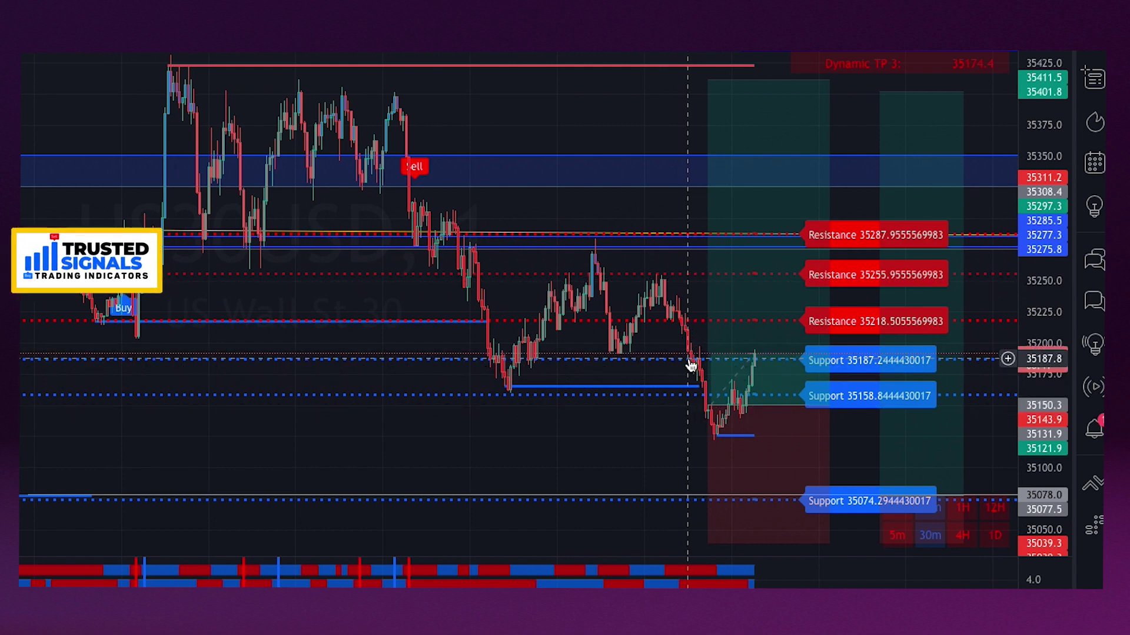
pyautogui.click(706, 405)
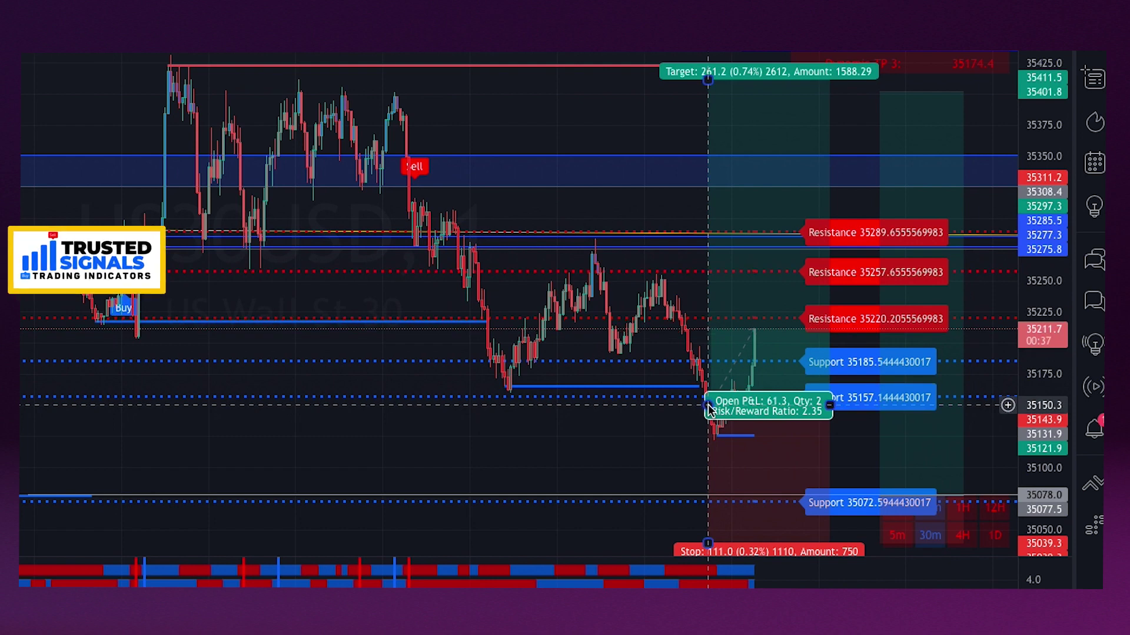
pyautogui.click(683, 398)
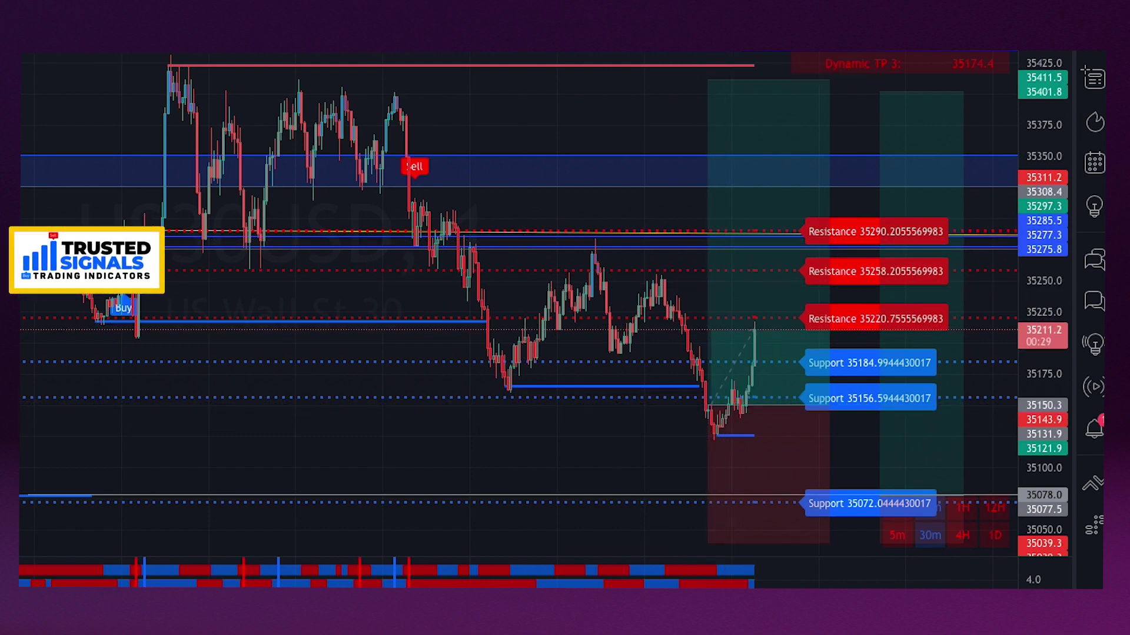
# - Color the 35155.2 horizontal ray red and measure the recent 71.4-point move over 31 bars
pyautogui.doubleClick(620, 400)
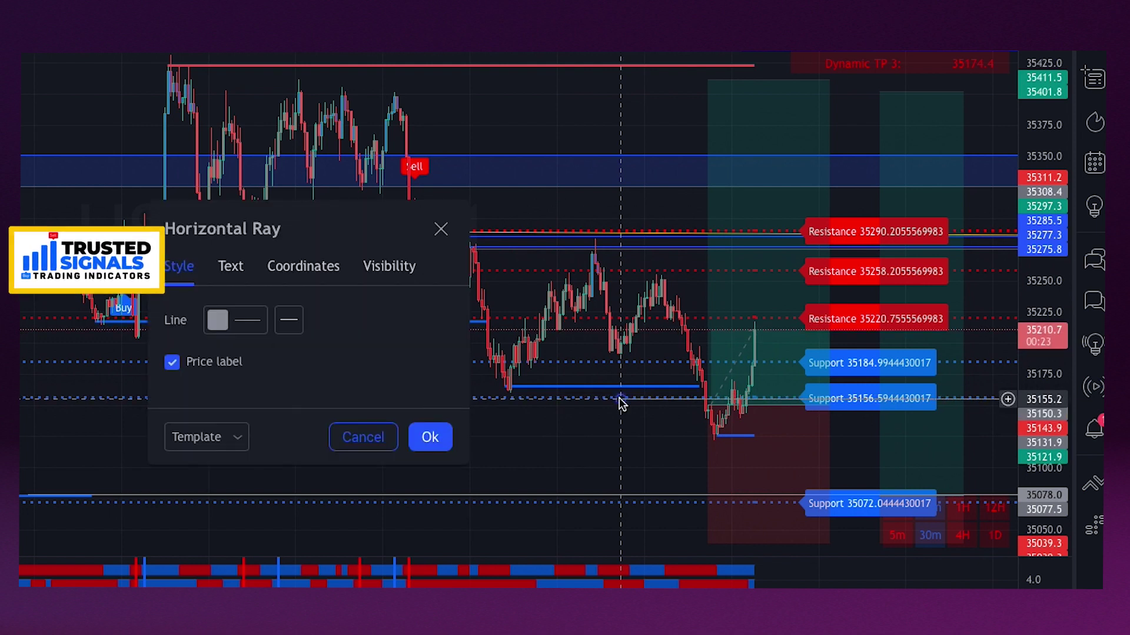
pyautogui.click(218, 320)
pyautogui.click(220, 374)
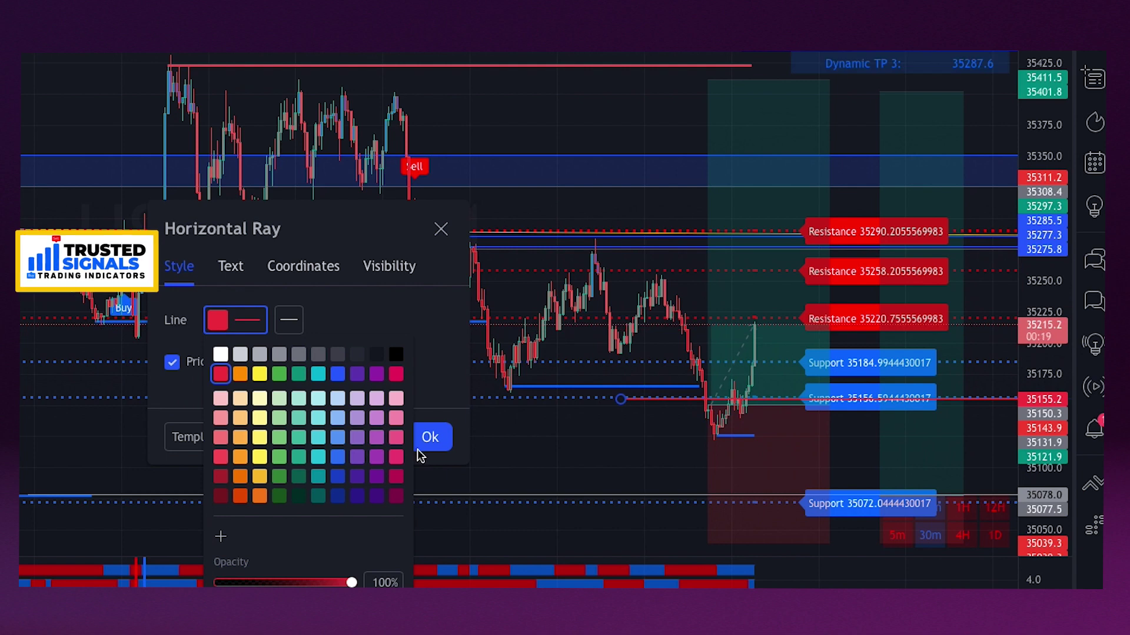
pyautogui.click(430, 437)
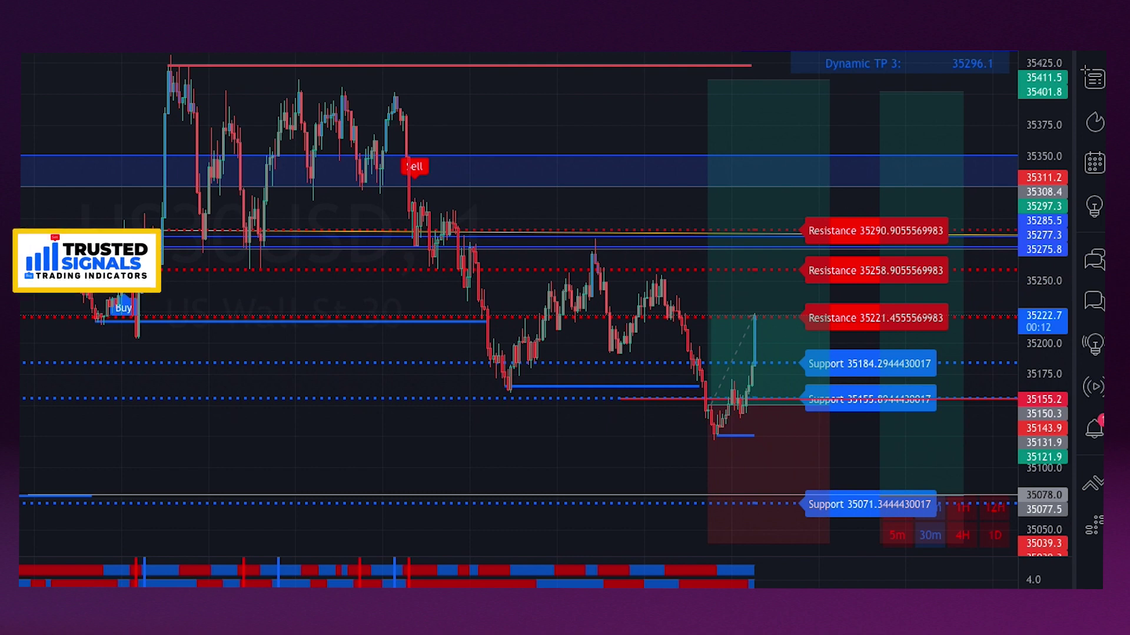
pyautogui.keyDown('shift'); pyautogui.click(585, 403); pyautogui.keyUp('shift')
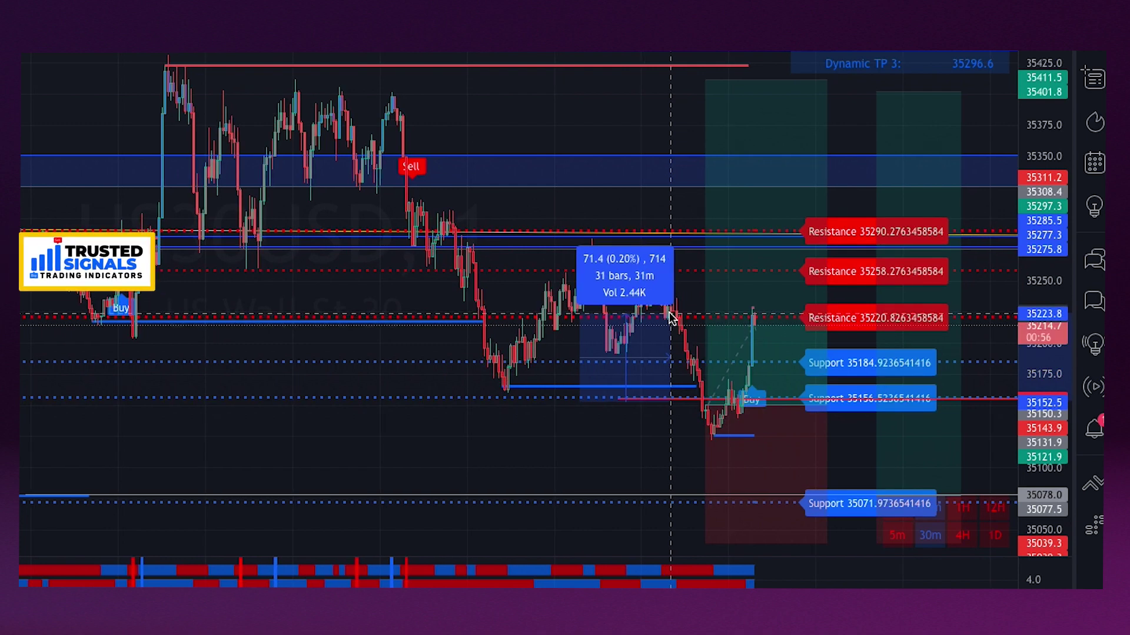
# - Clear the measurement and reselect the long position to check its 261.2-point target and stop
pyautogui.click(549, 465)
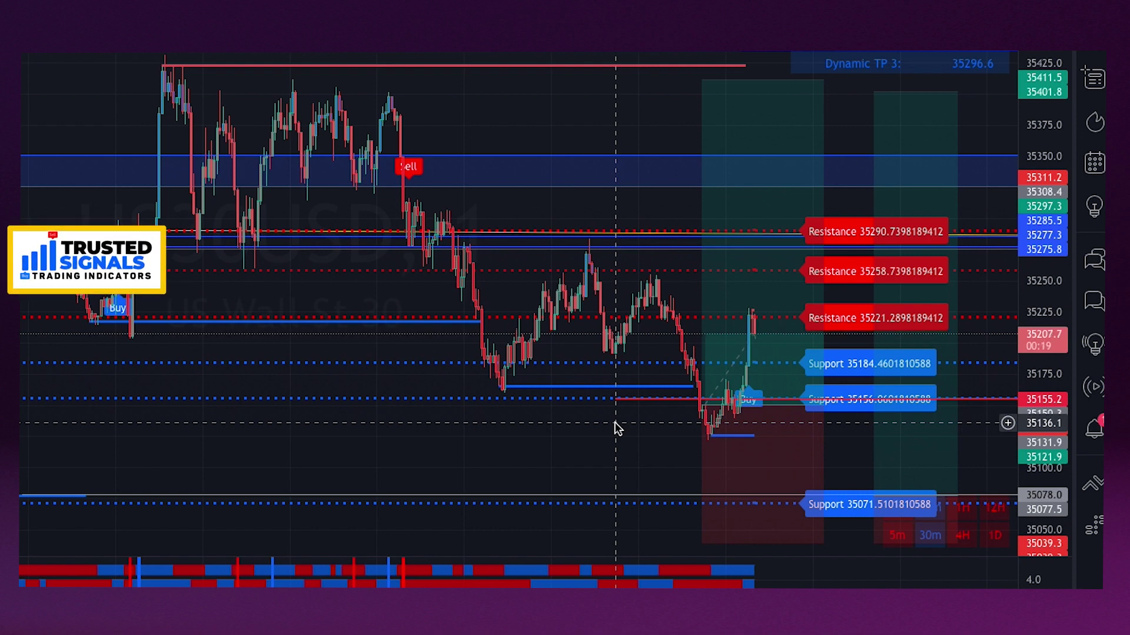
pyautogui.click(708, 94)
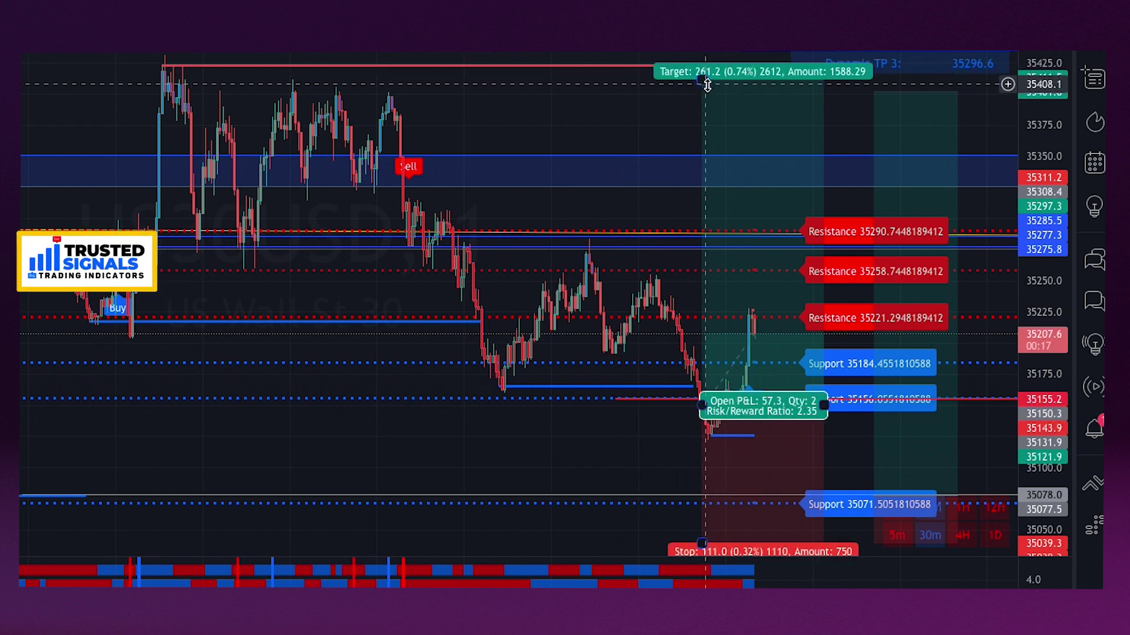